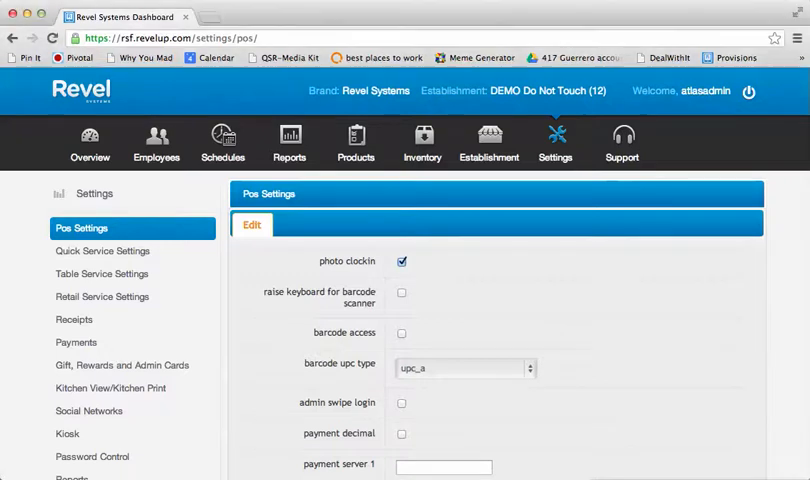
Turn on admin swipe login in POS Settings and save, then go to Password Control.
click(102, 297)
click(401, 402)
scroll(500, 300, down, 10)
scroll(500, 300, down, 5)
scroll(500, 300, down, 5)
scroll(500, 300, down, 3)
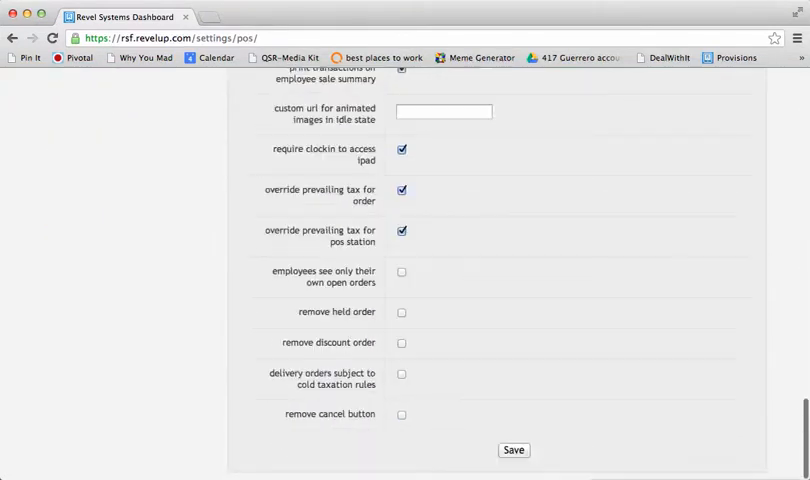
click(513, 449)
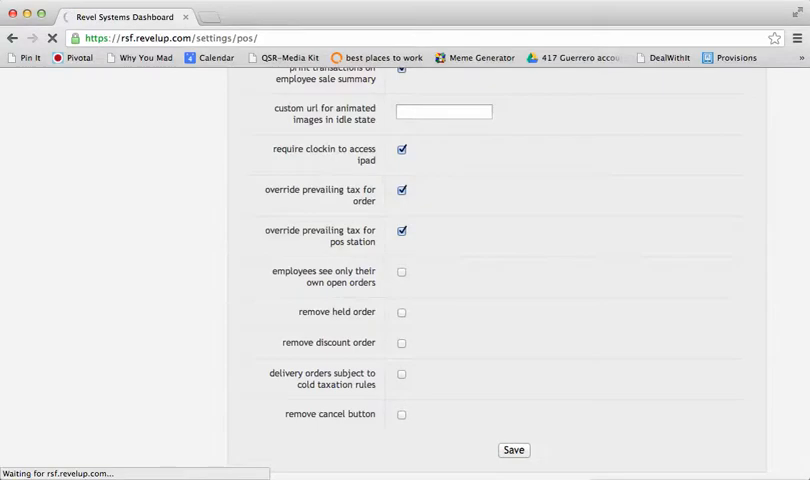
scroll(500, 300, down, 3)
scroll(500, 300, down, 2)
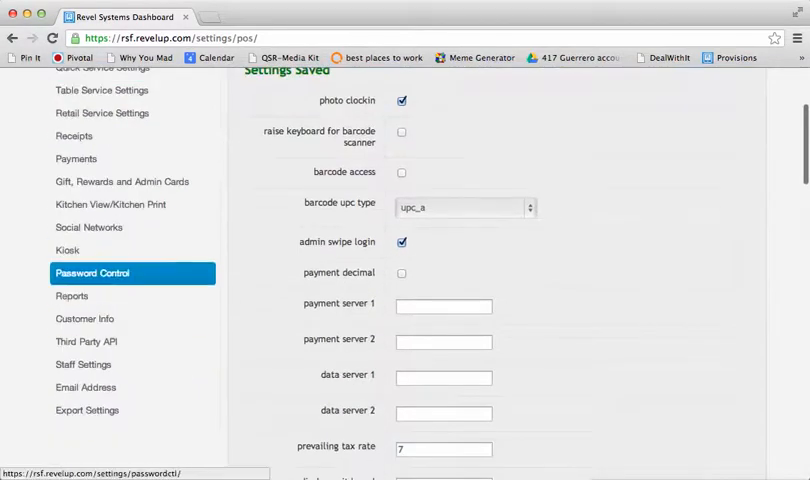
click(92, 272)
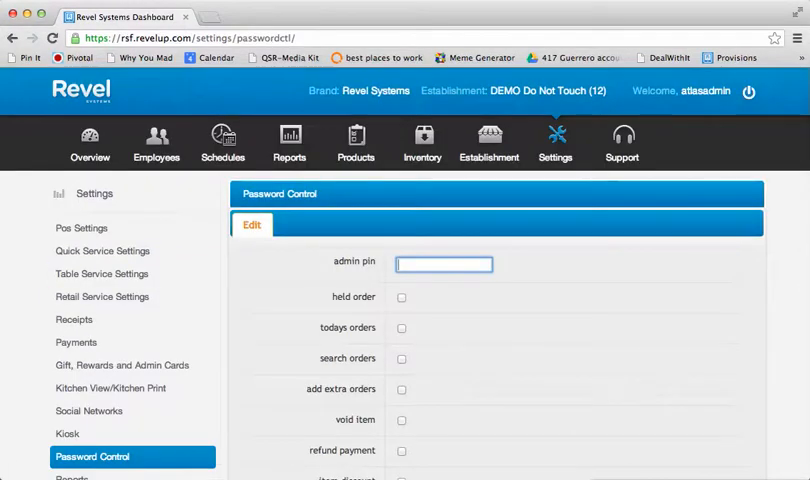
scroll(497, 330, down, 5)
scroll(497, 330, down, 5)
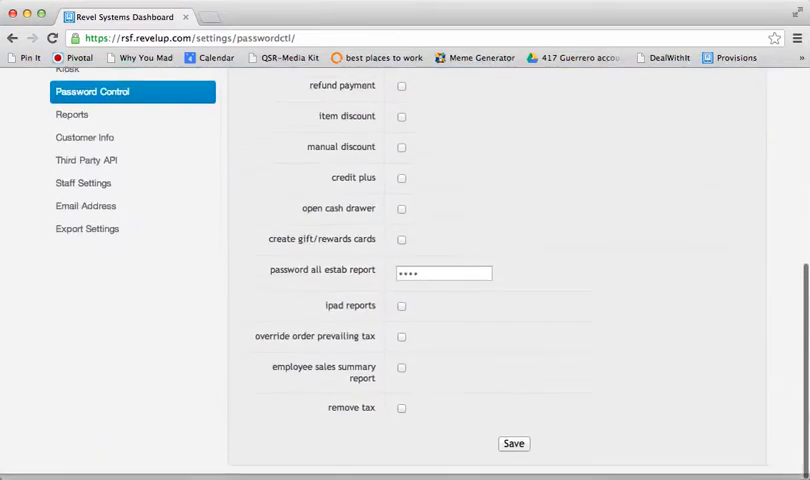
Submit the six-character admin PIN and move to the Employees list.
key(Return)
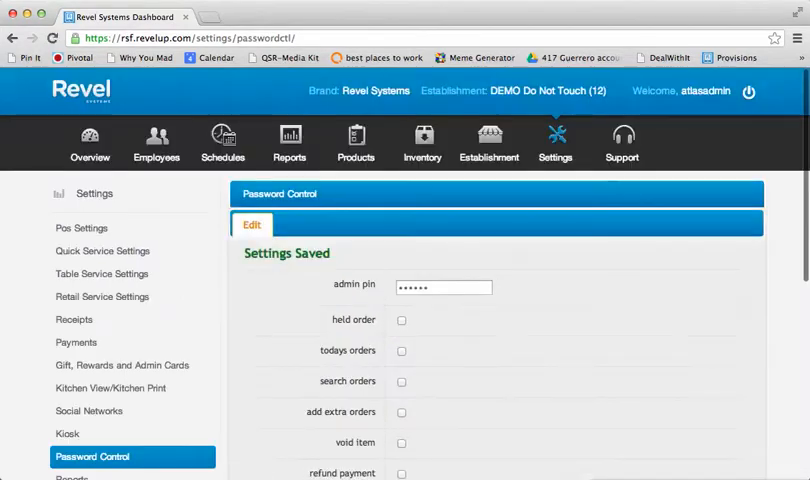
click(156, 143)
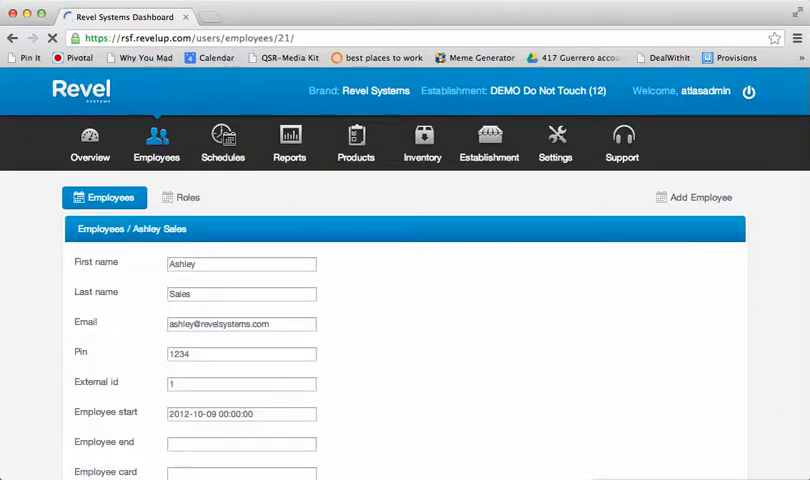
scroll(405, 300, down, 3)
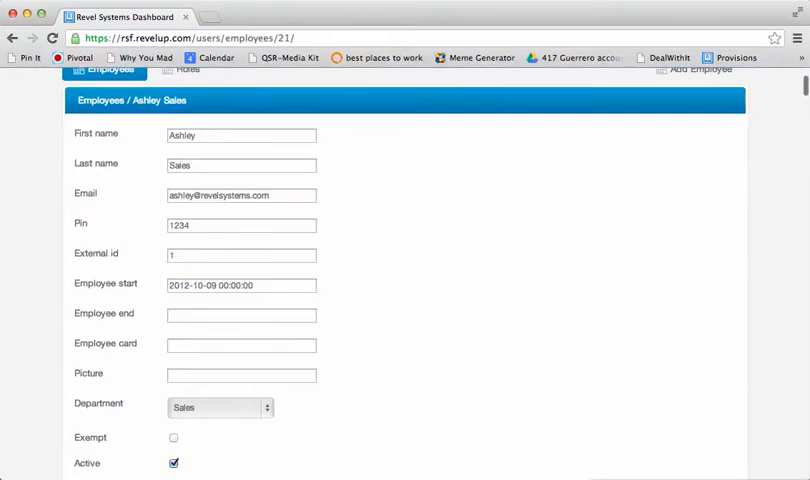
Enter employee card number 98765 for Ashley Sales and save it.
double_click(105, 343)
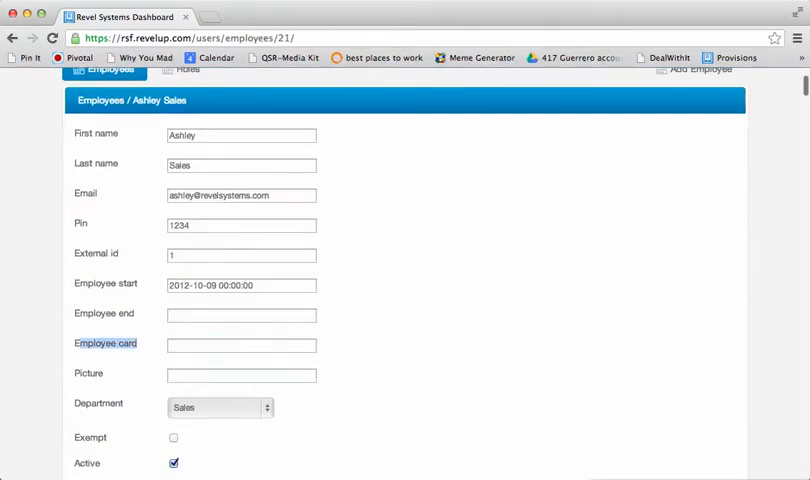
click(241, 345)
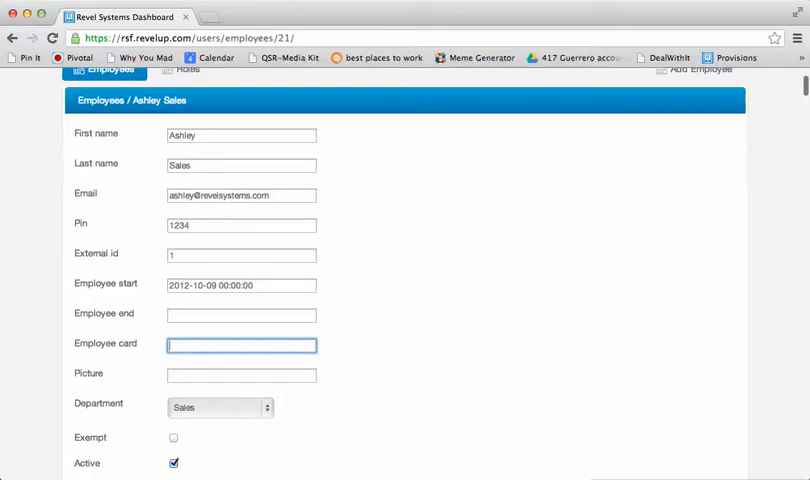
text(98765)
scroll(405, 280, down, 10)
key(Return)
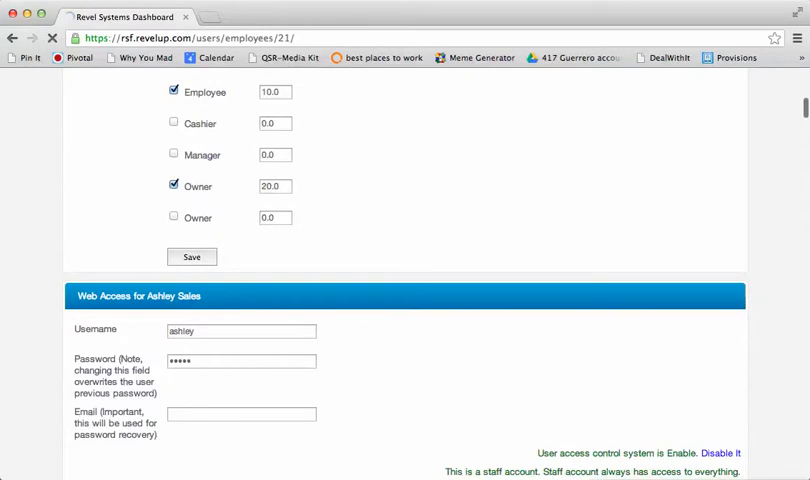